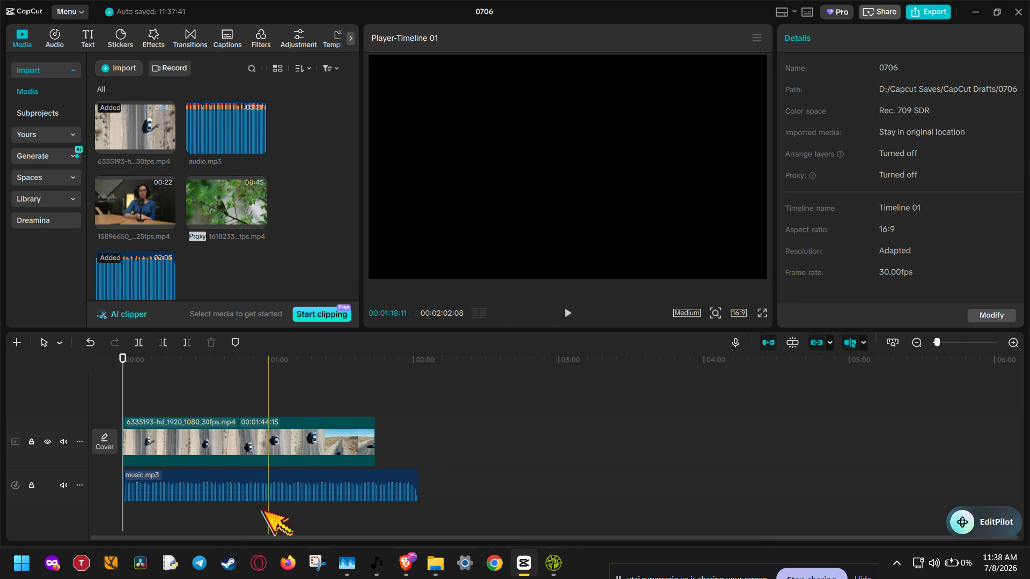
Step: Auto-mark the beats of the music.mp3 clip on the timeline with the Beats 2 option
{"action": "left_click", "coordinate": [264, 490]}
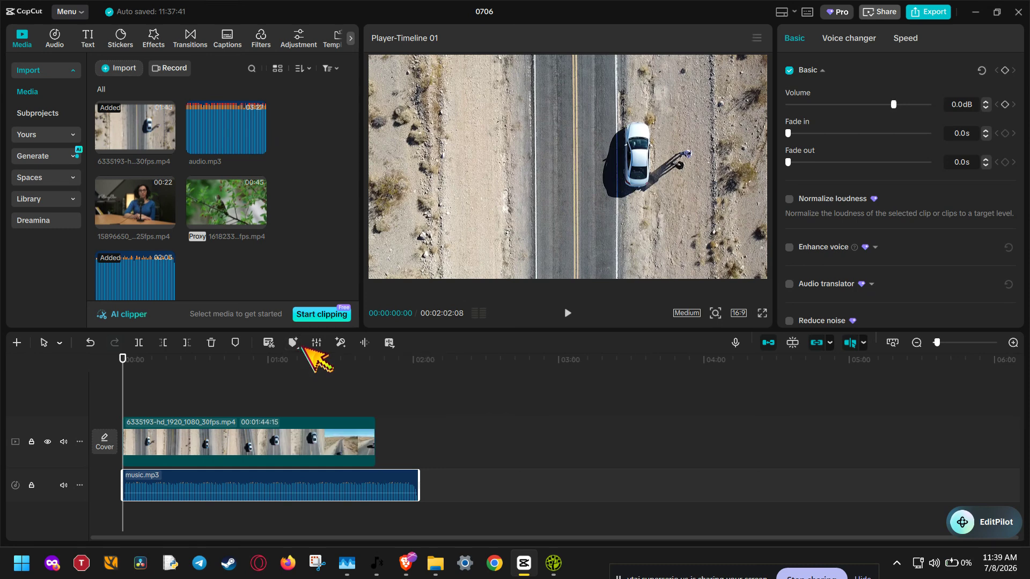
{"action": "mouse_move", "coordinate": [303, 346]}
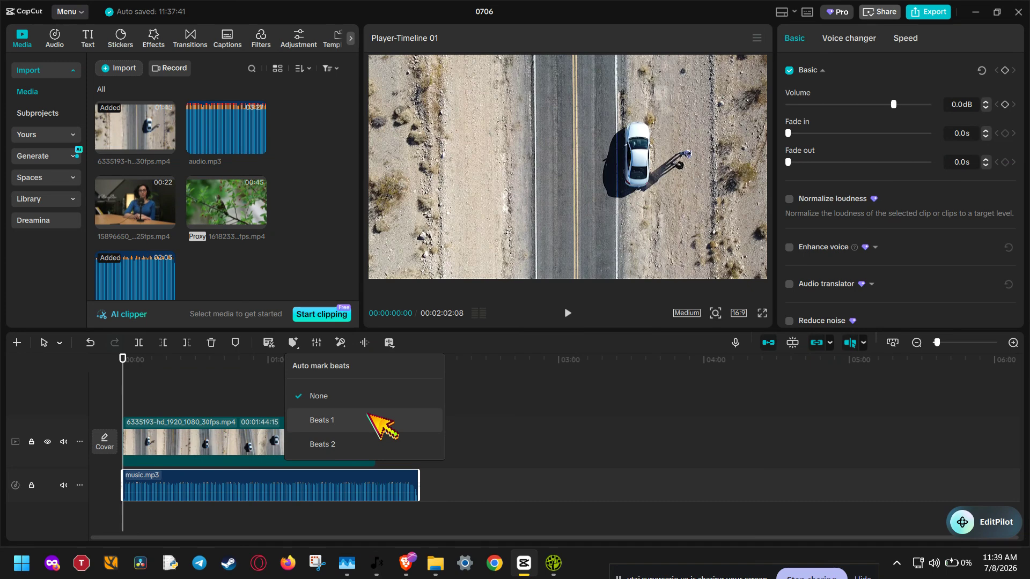
{"action": "left_click", "coordinate": [376, 444]}
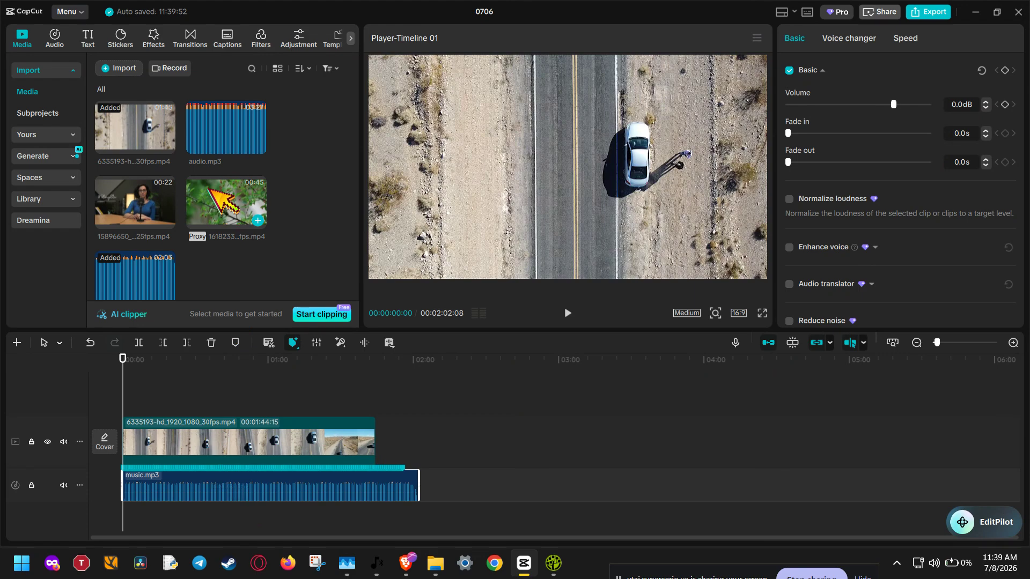
Step: Add a second copy of music.mp3 after the first on the audio track and auto-mark its beats with Beats 1
{"action": "left_click_drag", "start_coordinate": [118, 281], "coordinate": [439, 480]}
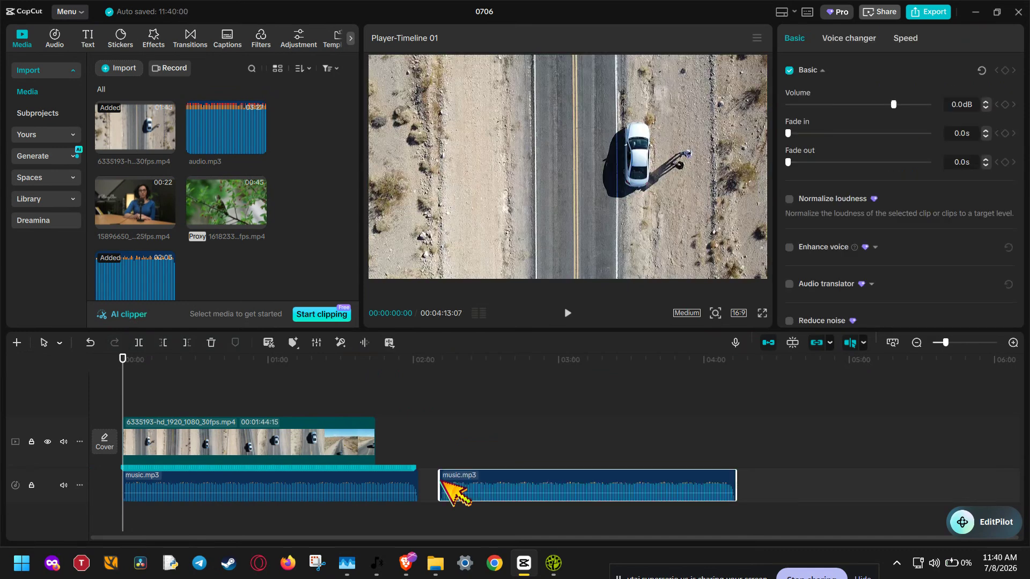
{"action": "left_click", "coordinate": [292, 342]}
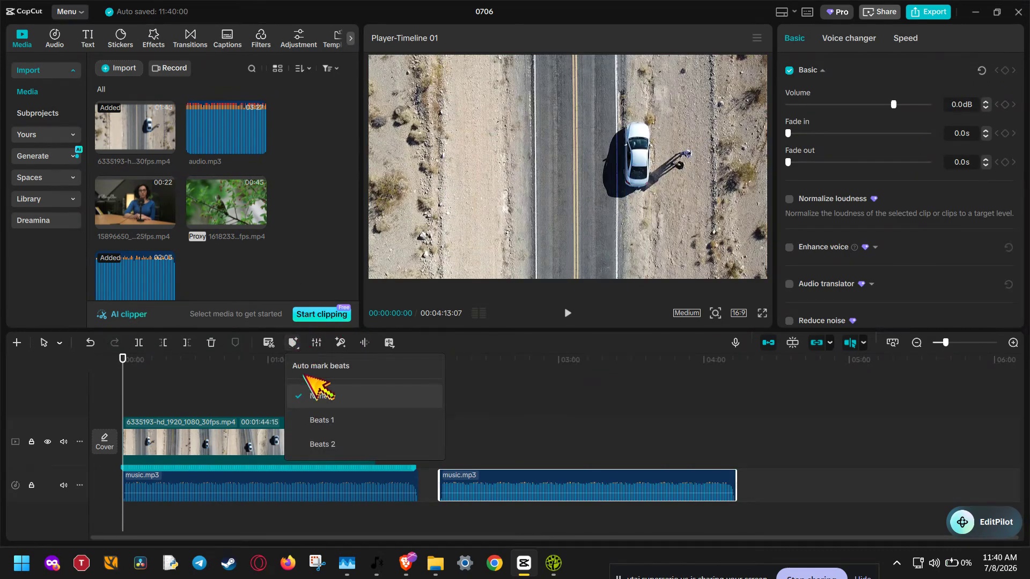
{"action": "left_click", "coordinate": [322, 420]}
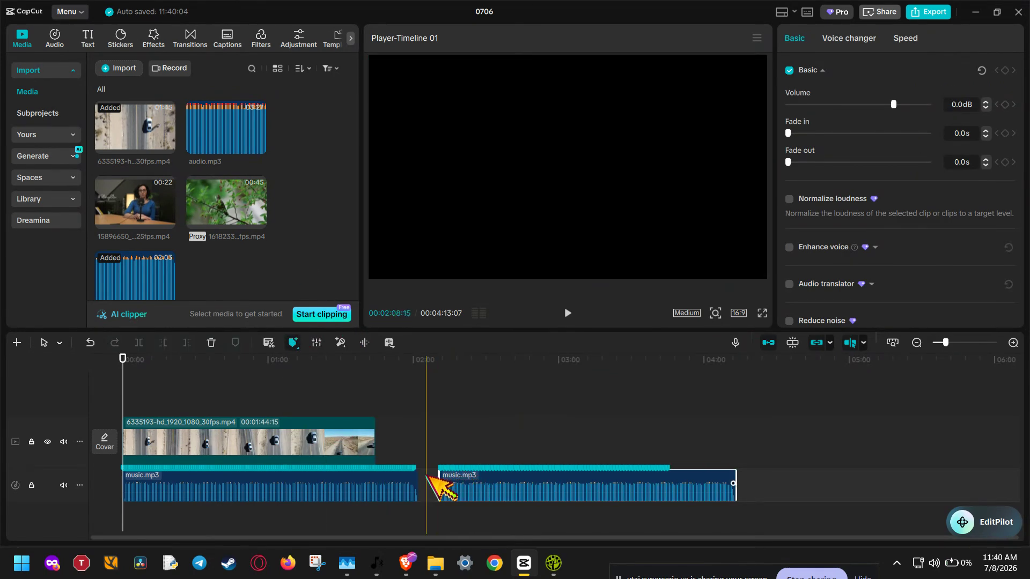
Step: Compare the spacing of the beat markers on the two music.mp3 clips along the timeline
{"action": "left_click_drag", "start_coordinate": [946, 340], "coordinate": [965, 333]}
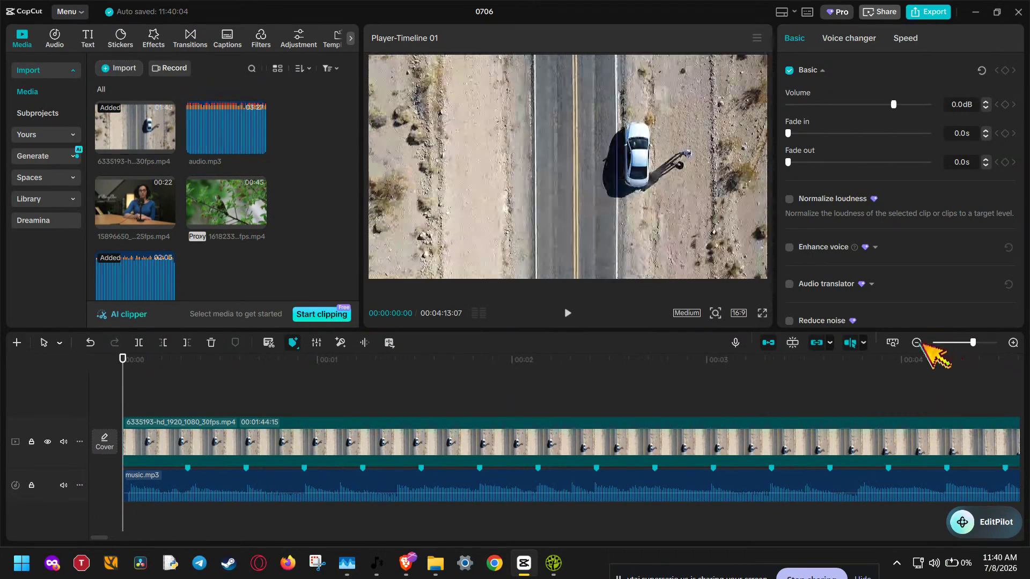
{"action": "left_click", "coordinate": [916, 343]}
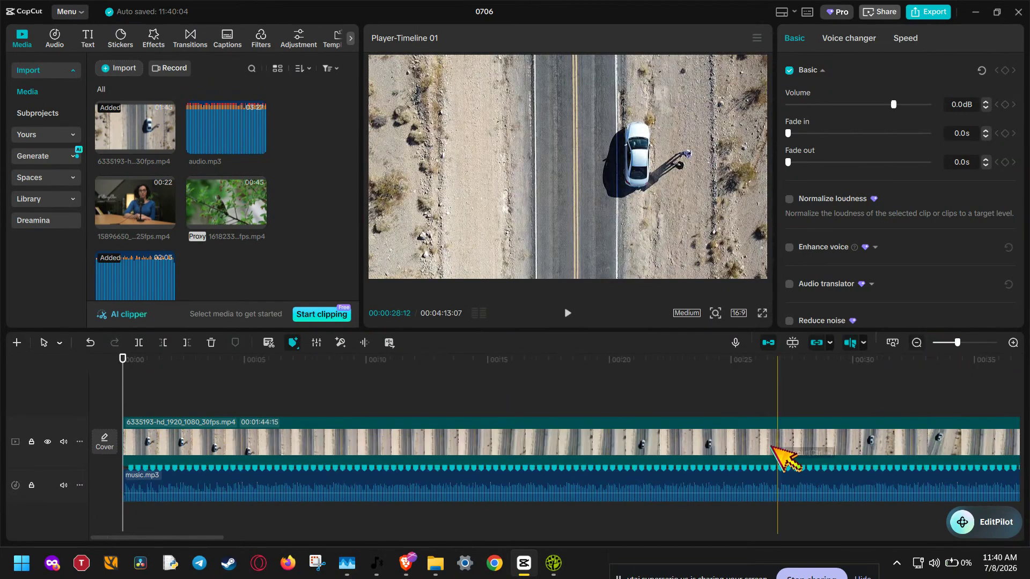
{"action": "scroll", "coordinate": [421, 483], "scroll_direction": "right", "scroll_amount": 10}
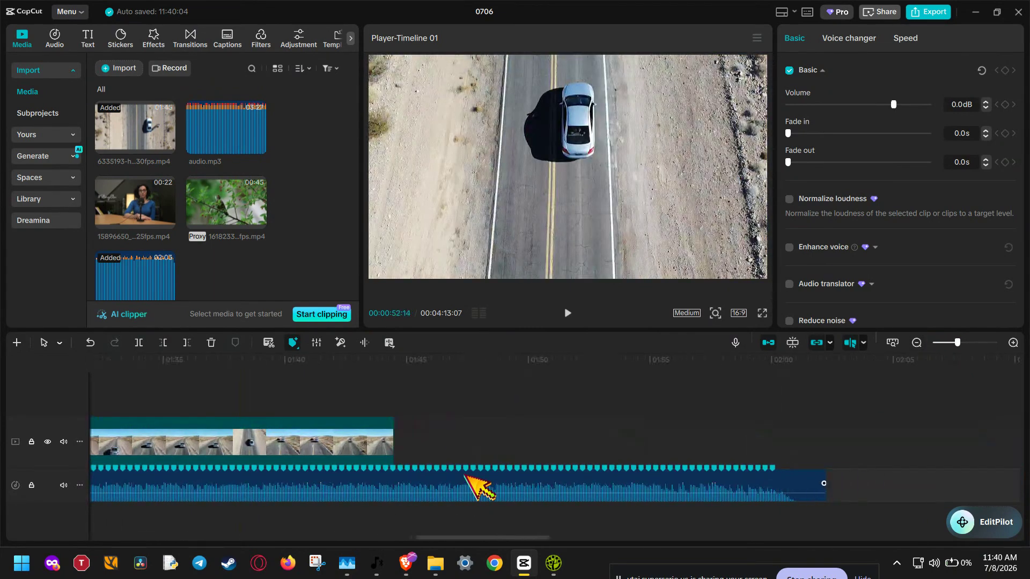
{"action": "scroll", "coordinate": [480, 488], "scroll_direction": "right", "scroll_amount": 5}
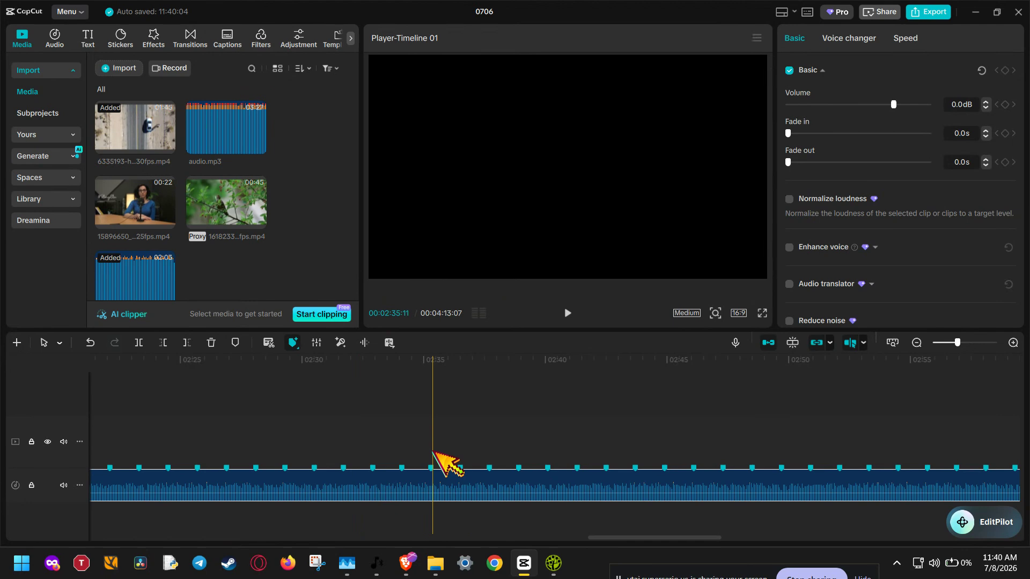
{"action": "scroll", "coordinate": [446, 462], "scroll_direction": "left", "scroll_amount": 15}
{"action": "scroll", "coordinate": [447, 462], "scroll_direction": "left", "scroll_amount": 3}
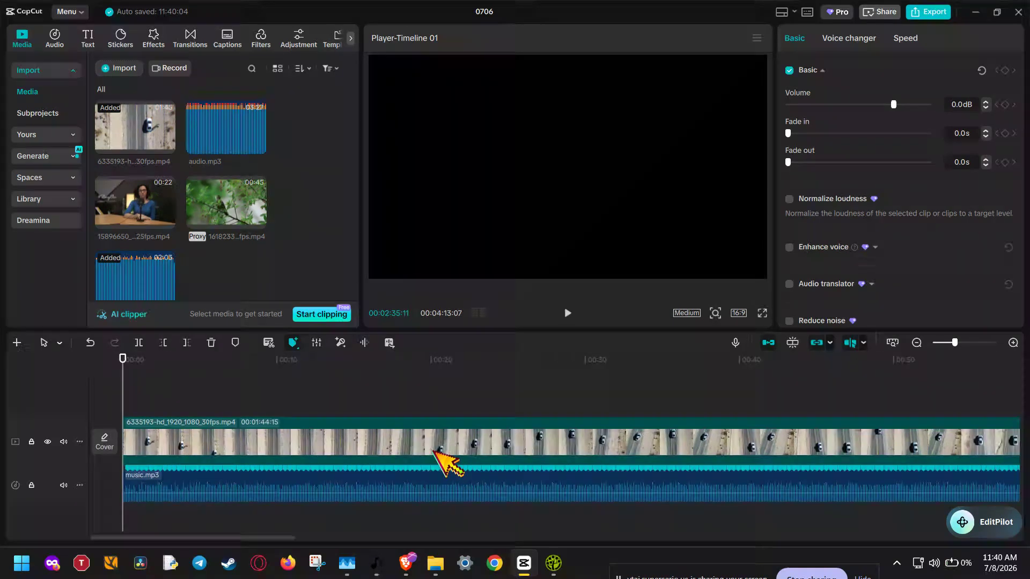
{"action": "scroll", "coordinate": [448, 462], "scroll_direction": "down", "scroll_amount": 5}
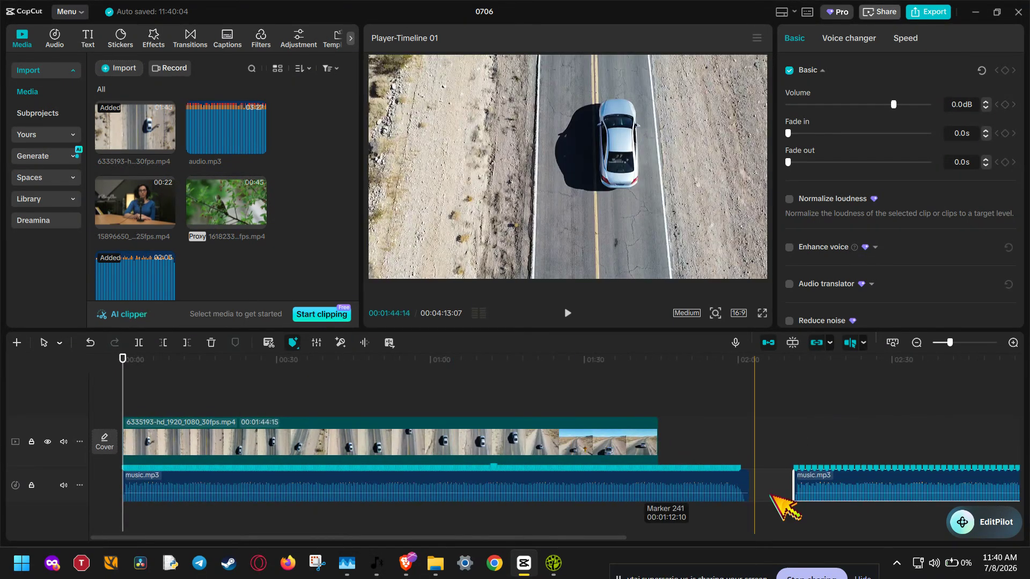
Step: Delete the first music.mp3 clip and move the copy marked with Beats 1 to the start of the timeline
{"action": "left_click", "coordinate": [451, 474]}
{"action": "key", "text": "Delete"}
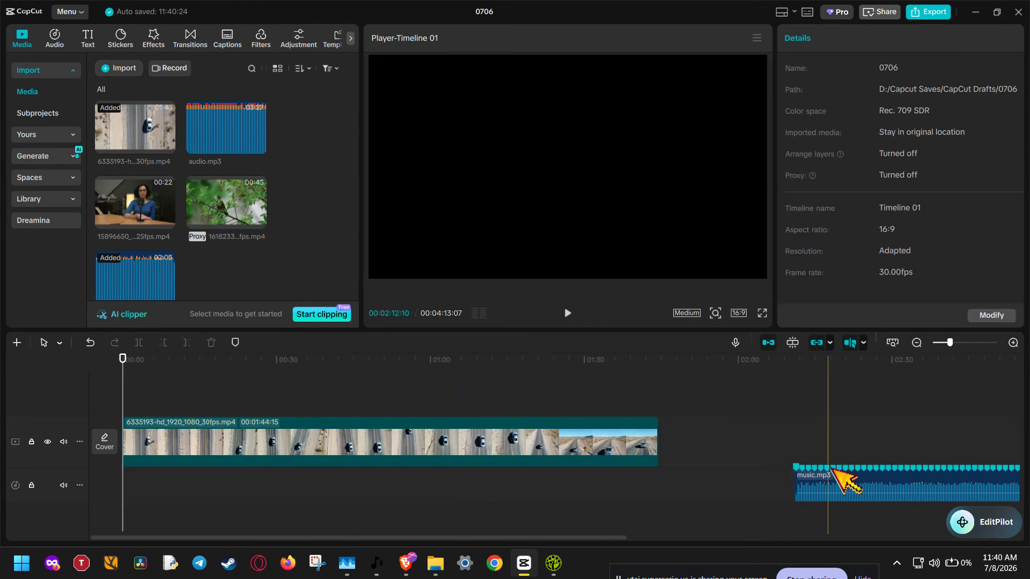
{"action": "left_click_drag", "start_coordinate": [823, 483], "coordinate": [173, 501]}
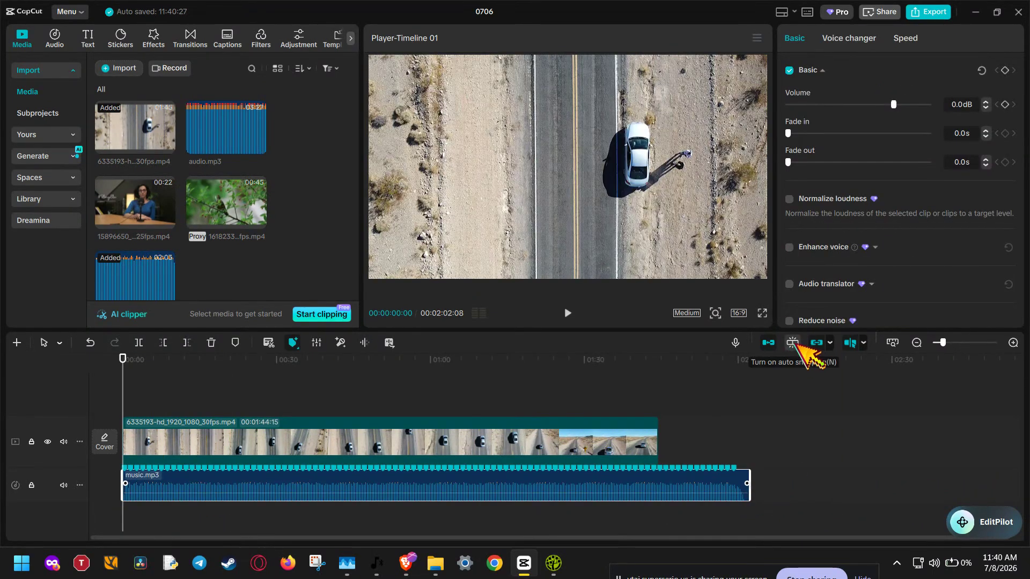
Step: Turn on auto snapping and trim the end of the road video to a beat marker, for a duration of 00:01:29:04
{"action": "left_click", "coordinate": [792, 343]}
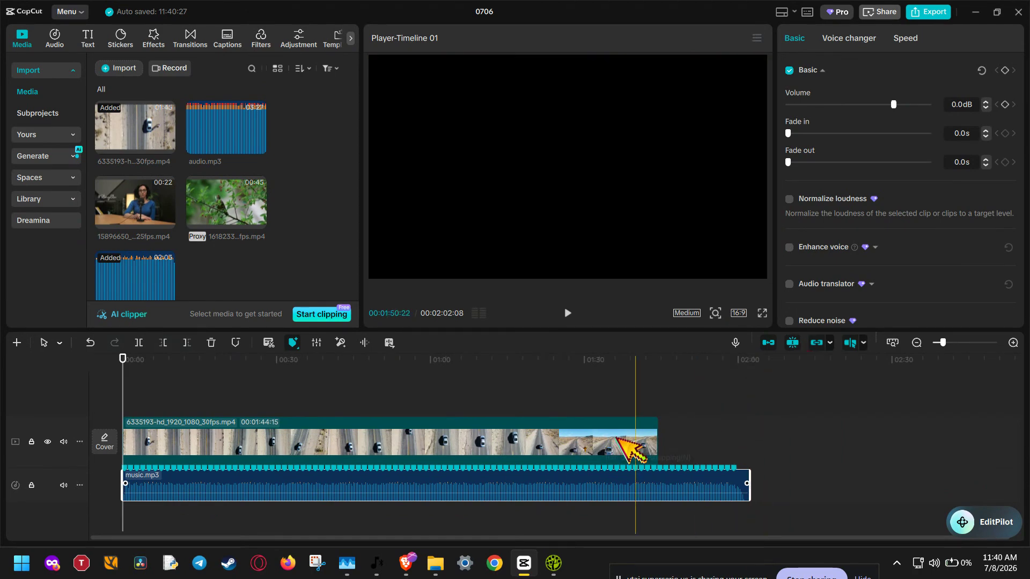
{"action": "left_click", "coordinate": [552, 443]}
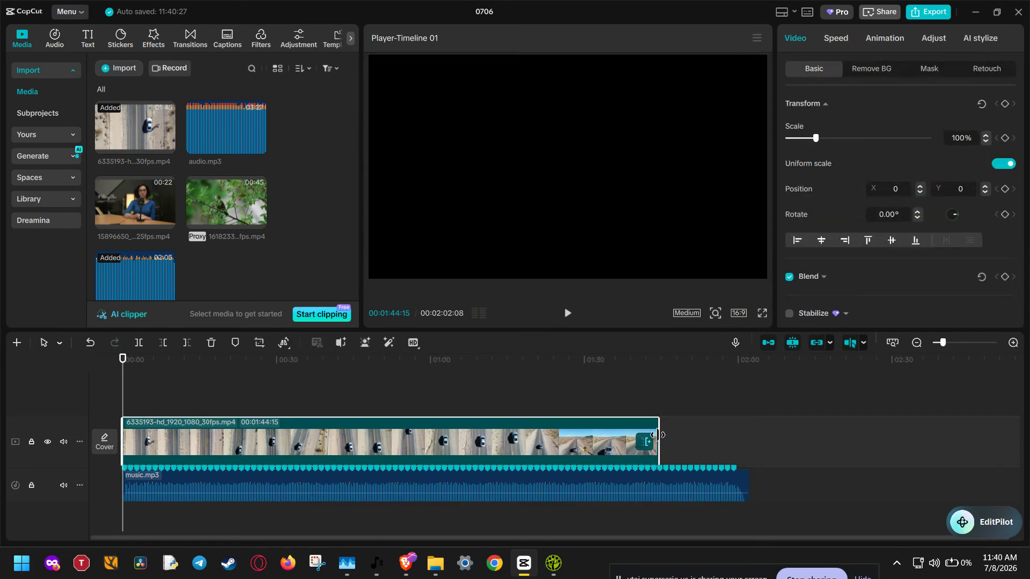
{"action": "left_click_drag", "start_coordinate": [649, 434], "coordinate": [597, 434]}
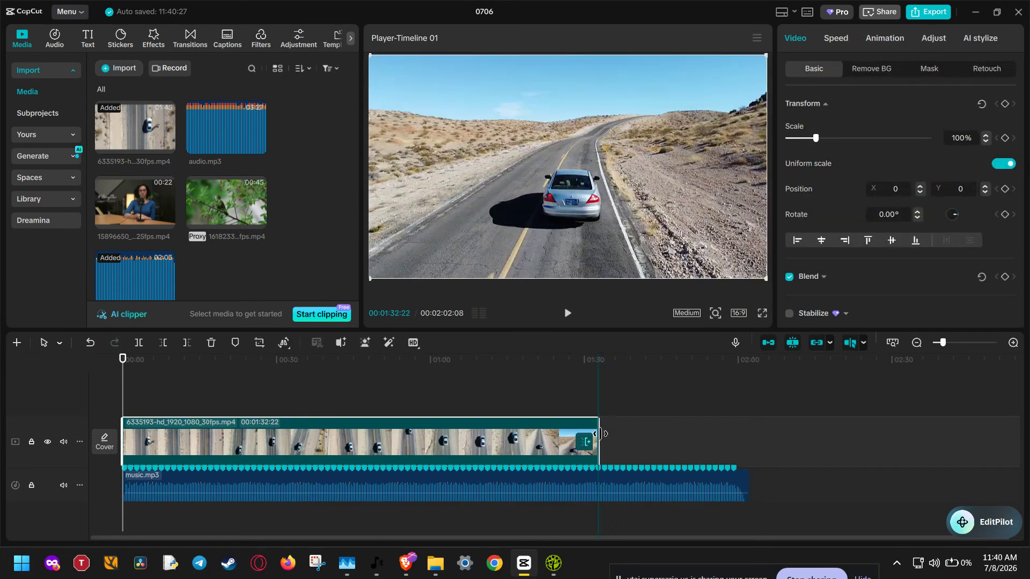
{"action": "scroll", "coordinate": [616, 450], "scroll_direction": "up", "scroll_amount": 3}
{"action": "scroll", "coordinate": [624, 458], "scroll_direction": "up", "scroll_amount": 5}
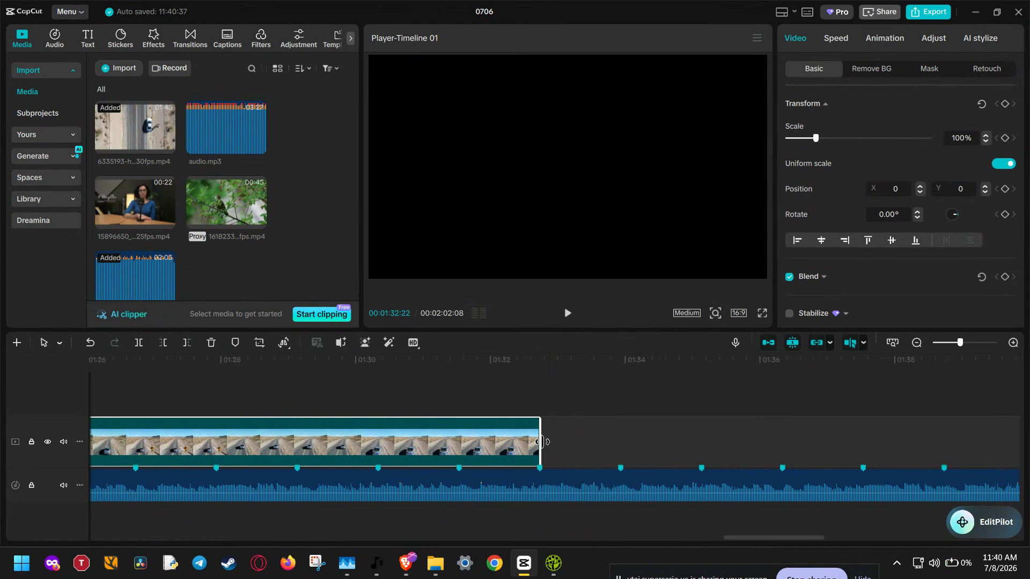
{"action": "left_click_drag", "start_coordinate": [541, 441], "coordinate": [297, 445]}
Step: Place the bird video directly after the road clip and trim its end to a beat marker, for a duration of 00:00:09:18
{"action": "mouse_move", "coordinate": [230, 210]}
{"action": "left_mouse_down"}
{"action": "mouse_move", "coordinate": [301, 349]}
{"action": "mouse_move", "coordinate": [302, 444]}
{"action": "left_mouse_up"}
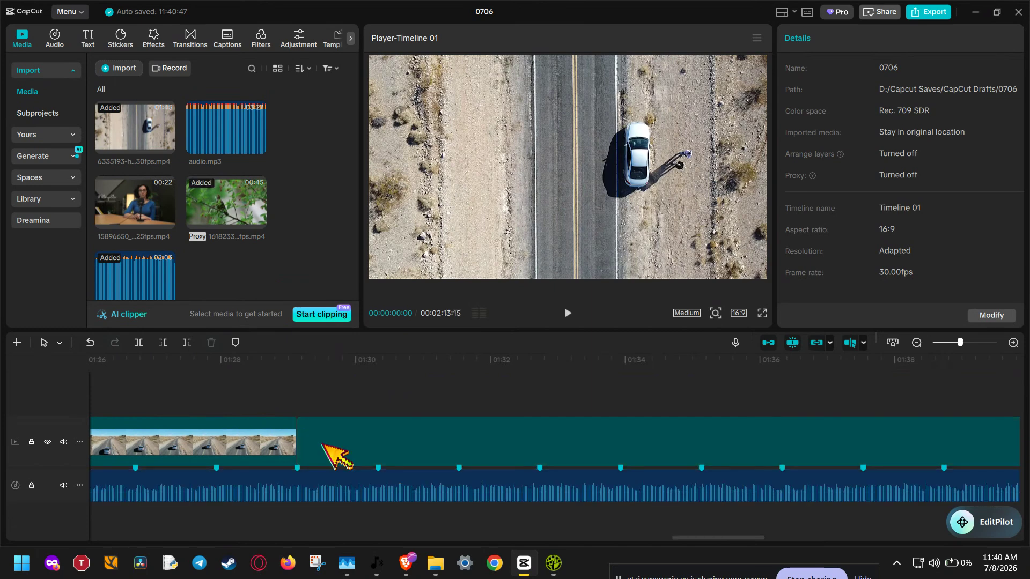
{"action": "left_click", "coordinate": [369, 425]}
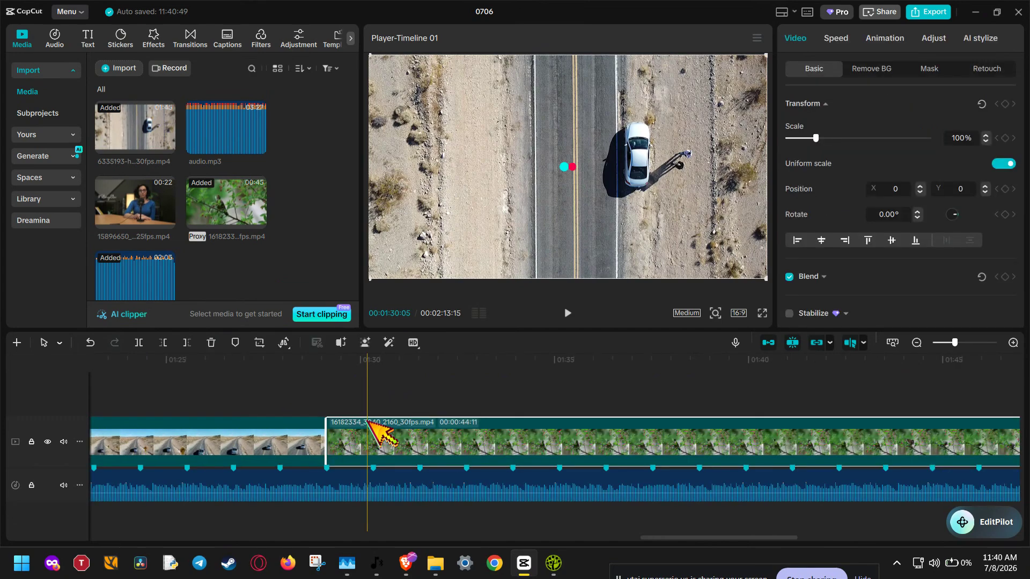
{"action": "scroll", "coordinate": [602, 440], "scroll_direction": "down", "scroll_amount": 2}
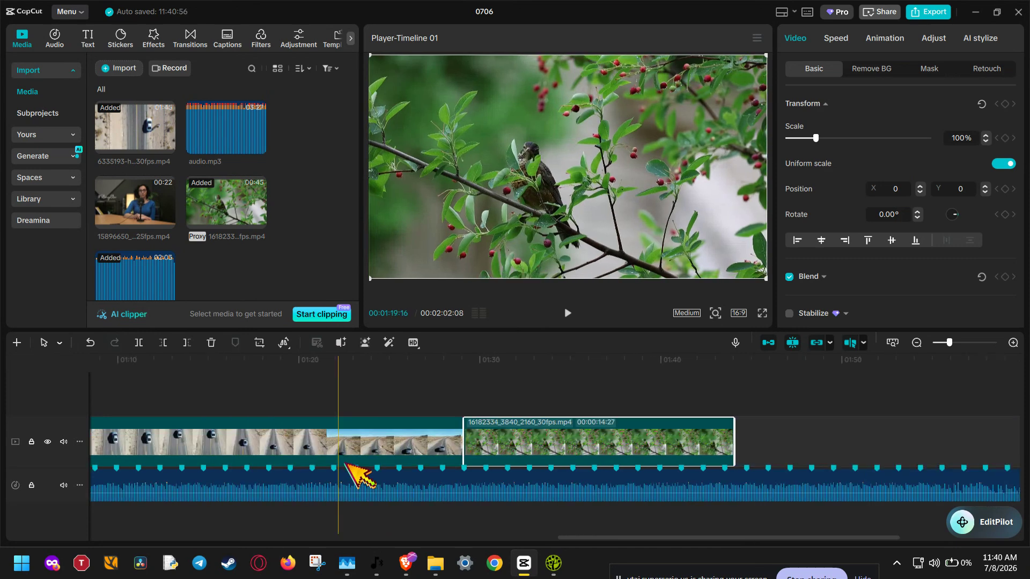
{"action": "scroll", "coordinate": [707, 461], "scroll_direction": "up", "scroll_amount": 2}
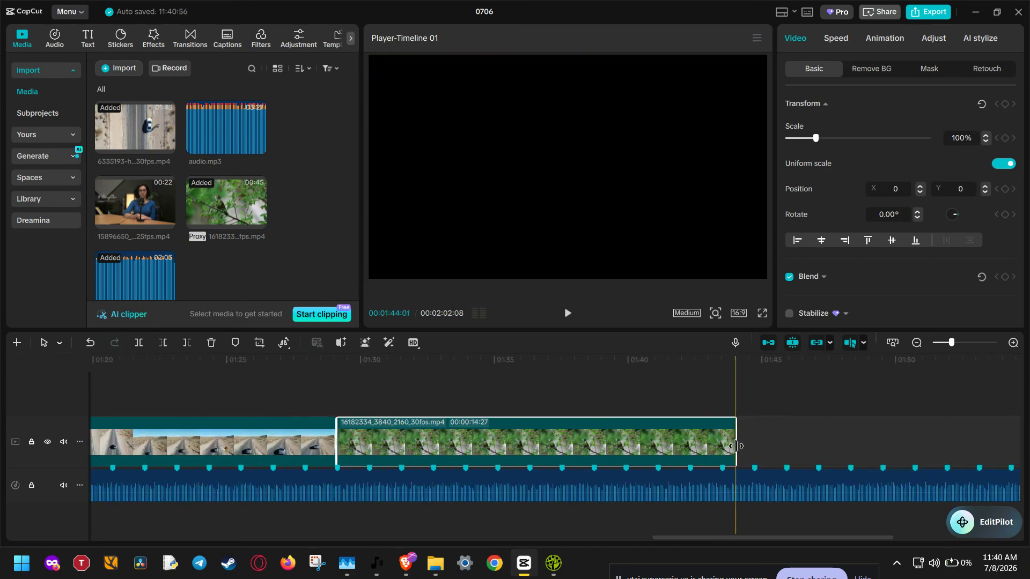
{"action": "left_click_drag", "start_coordinate": [735, 446], "coordinate": [593, 459]}
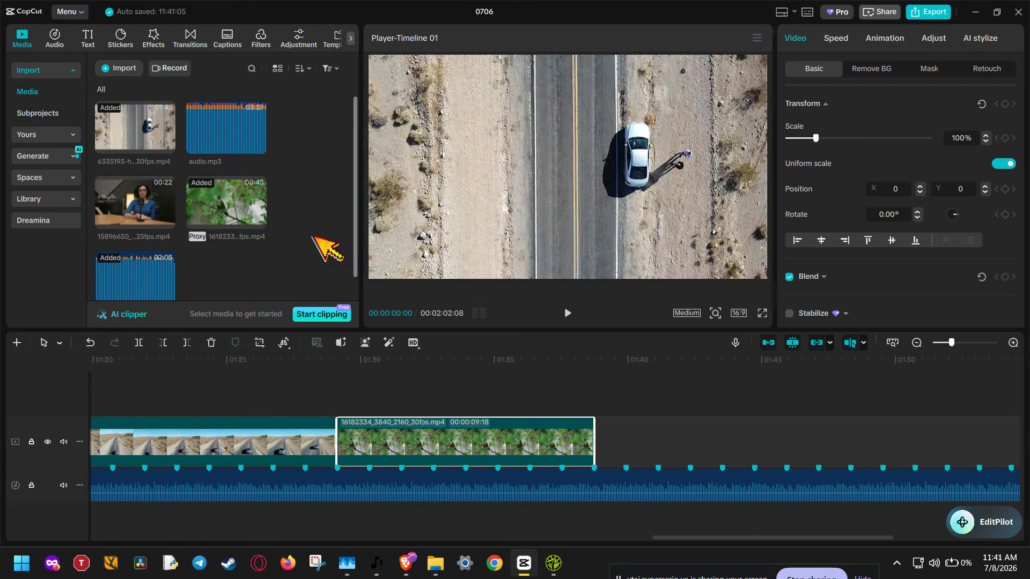
Step: Split the road clip at 00:01:03:28 and at each following beat marker up to about 00:01:19
{"action": "left_click", "coordinate": [892, 343]}
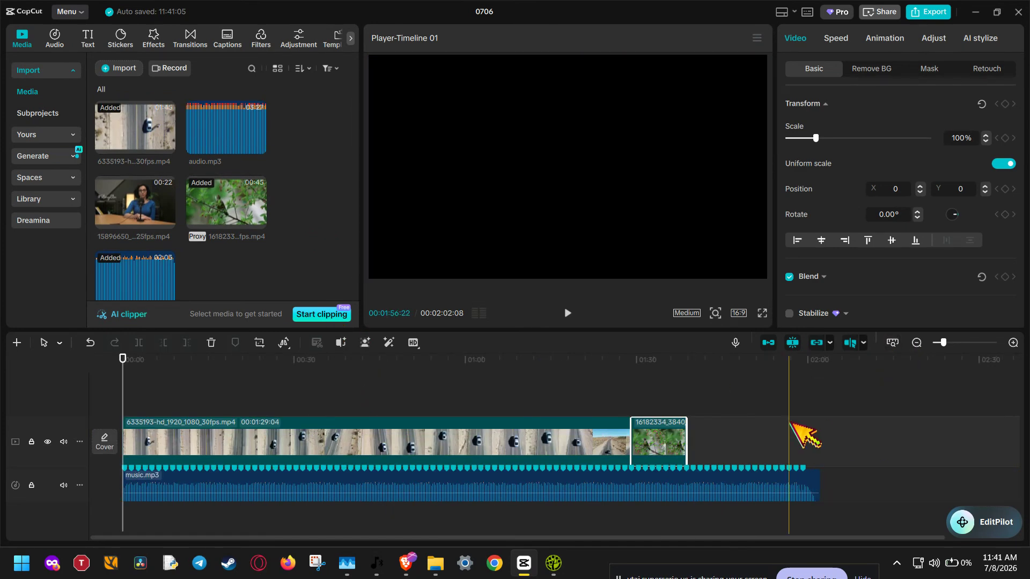
{"action": "left_click", "coordinate": [488, 425]}
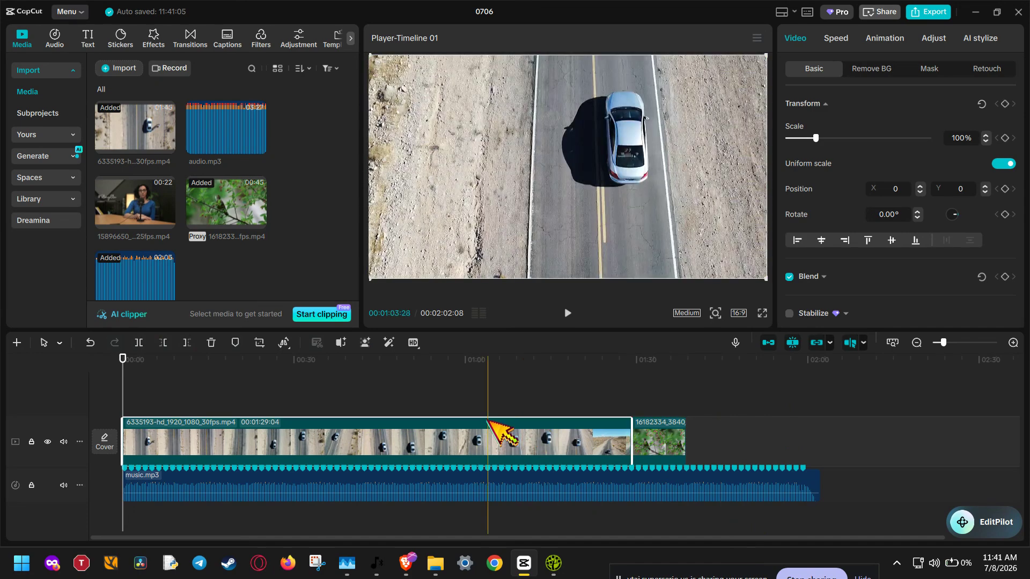
{"action": "key", "text": "ctrl+b"}
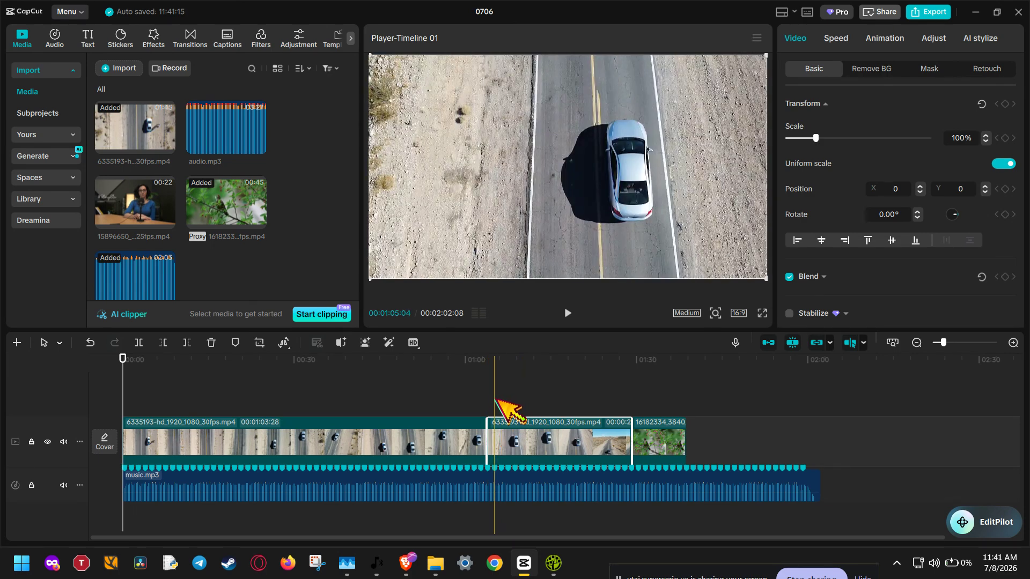
{"action": "left_click_drag", "start_coordinate": [495, 399], "coordinate": [576, 394]}
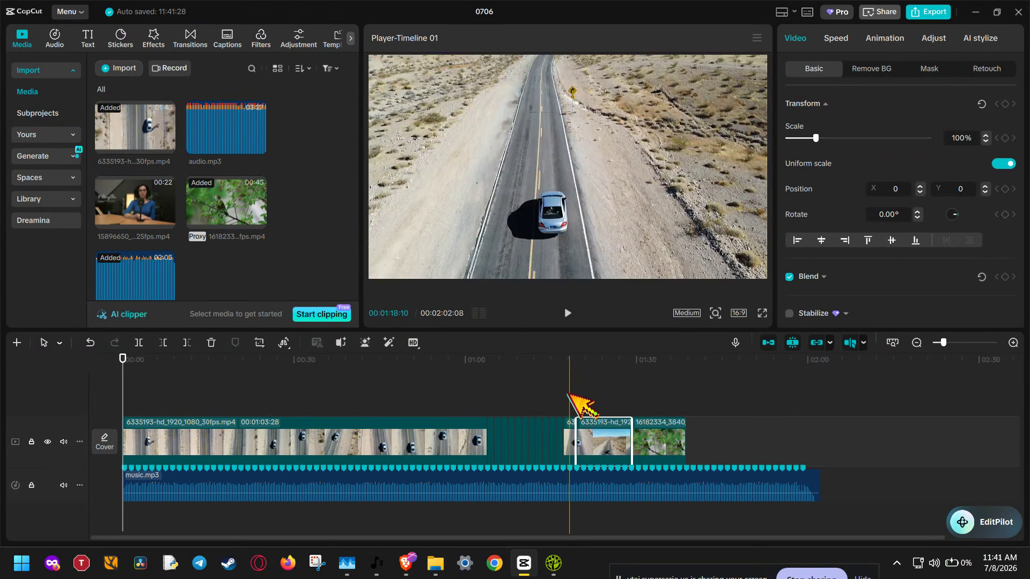
{"action": "scroll", "coordinate": [559, 432], "scroll_direction": "up", "scroll_amount": 3}
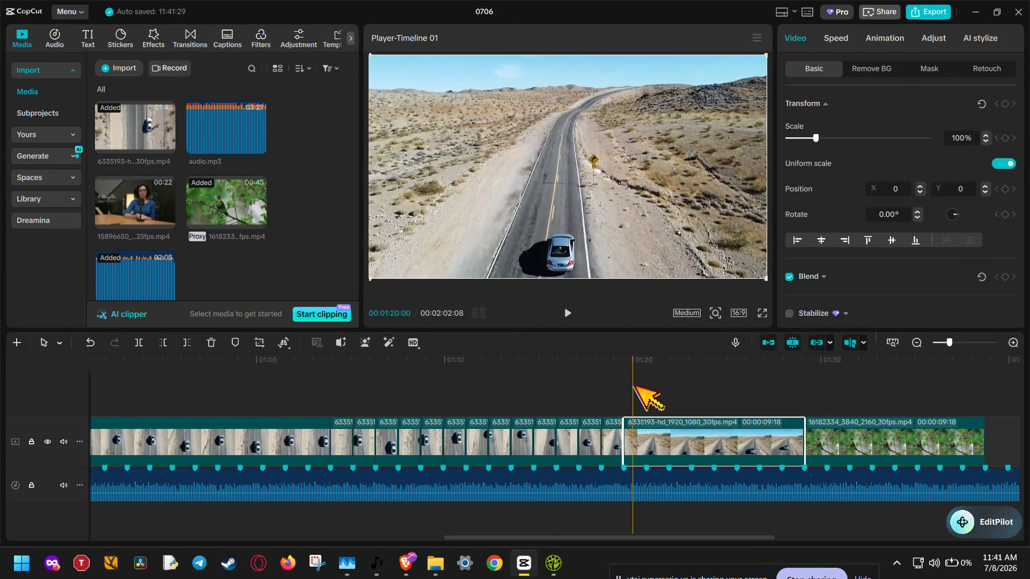
{"action": "scroll", "coordinate": [635, 387], "scroll_direction": "down", "scroll_amount": 4}
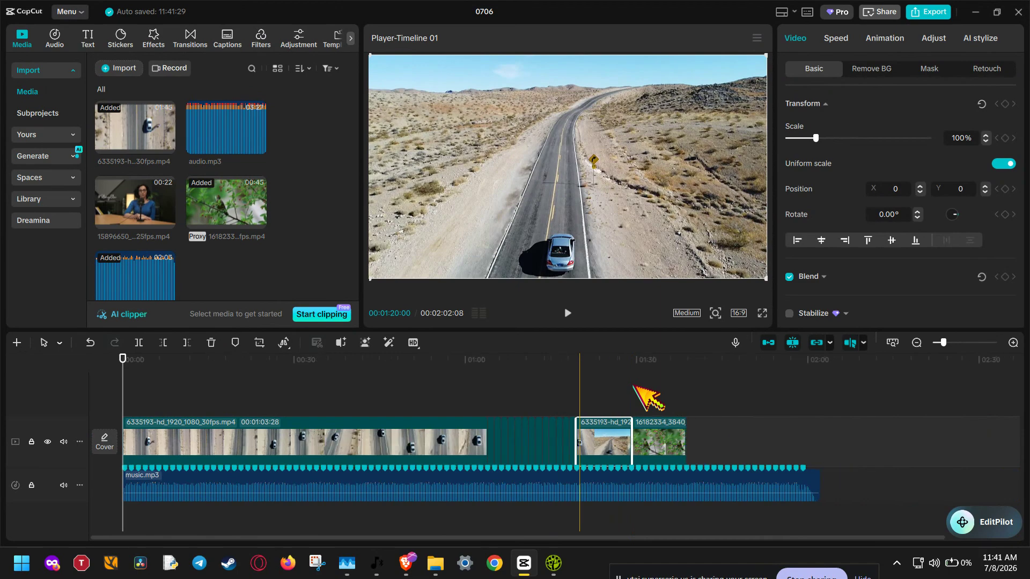